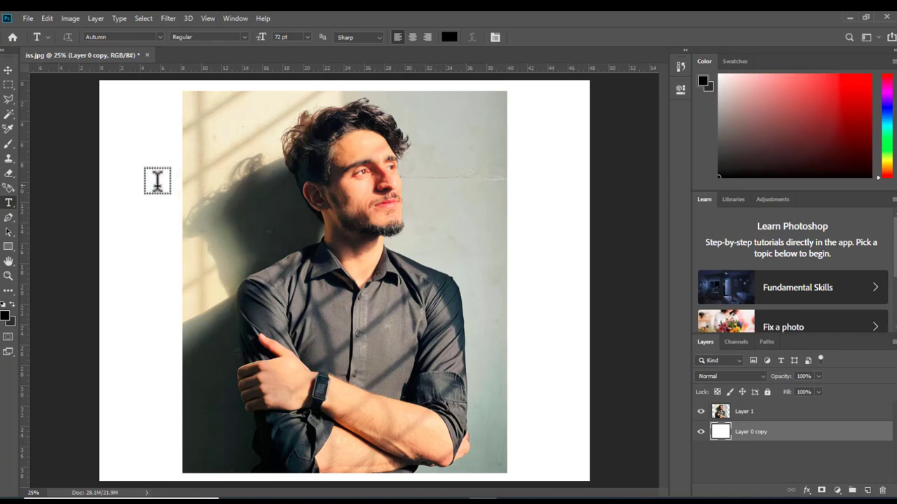
Add the vertical text "2024", enlarge it over the photo's light wall area and raise its layer above Layer 1
{"action": "left_click", "coordinate": [161, 160]}
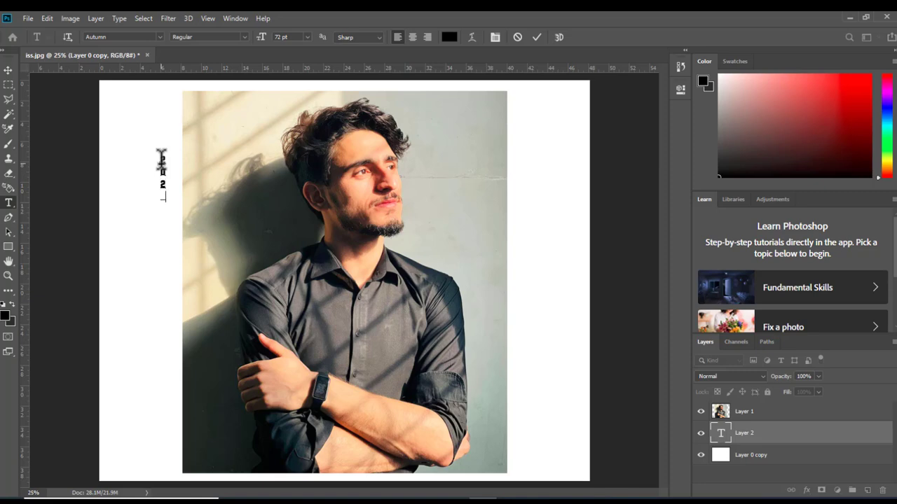
{"action": "left_click", "coordinate": [8, 70]}
{"action": "left_click_drag", "start_coordinate": [163, 152], "coordinate": [163, 131]}
{"action": "left_click_drag", "start_coordinate": [168, 174], "coordinate": [221, 244]}
{"action": "key", "text": "Return"}
{"action": "key", "text": "ctrl+bracketright"}
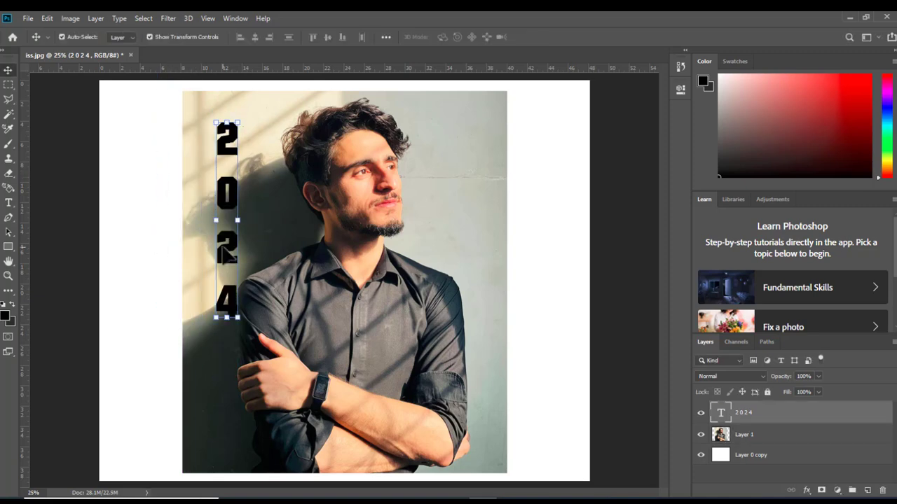
Scale the vertical 2024 text up to about 494 pt and move it over the man's head and shoulder
{"action": "left_click_drag", "start_coordinate": [243, 220], "coordinate": [210, 223]}
{"action": "key", "text": "Return"}
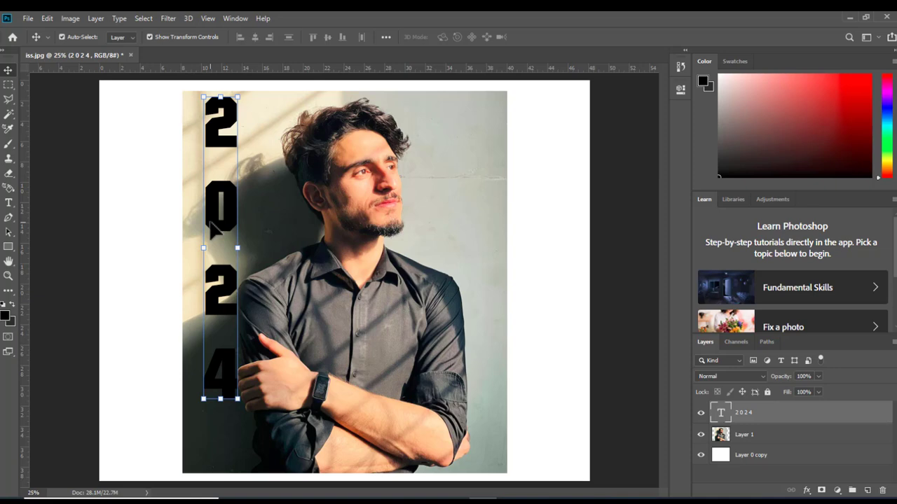
{"action": "left_click_drag", "start_coordinate": [234, 217], "coordinate": [317, 233]}
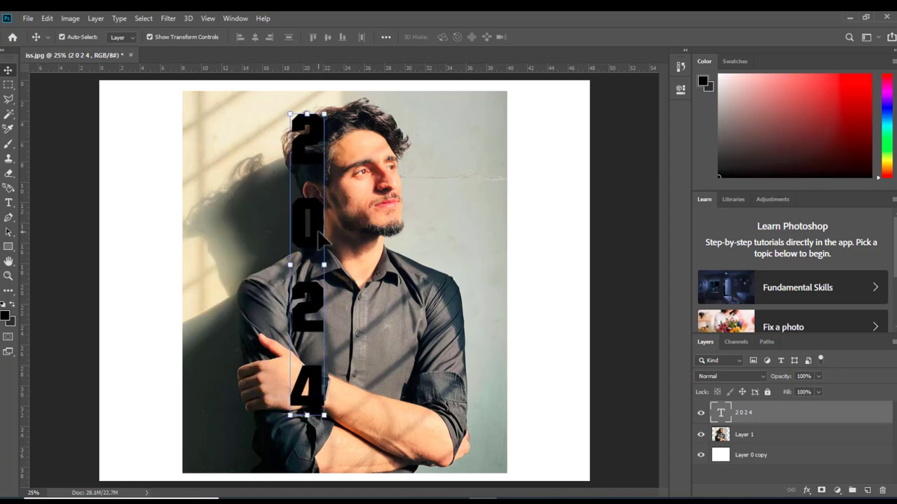
Change the font of the 2024 text to Arial Black
{"action": "left_click", "coordinate": [9, 204]}
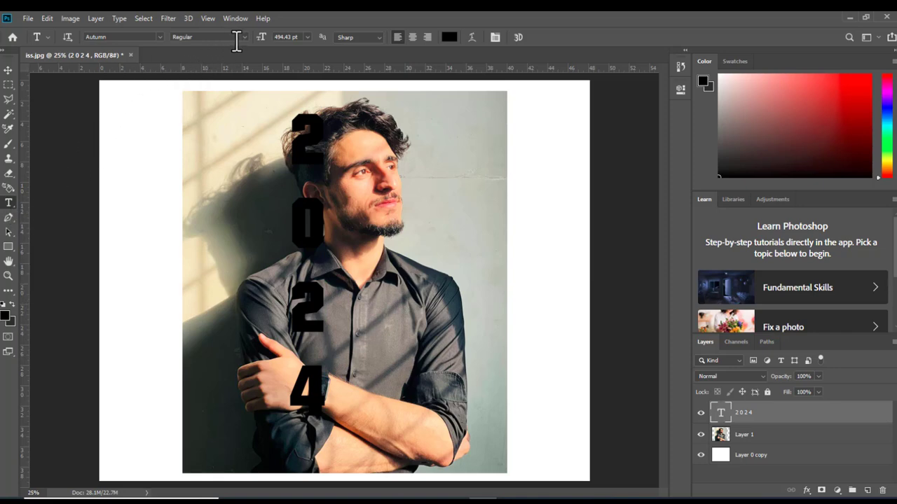
{"action": "left_click", "coordinate": [159, 38]}
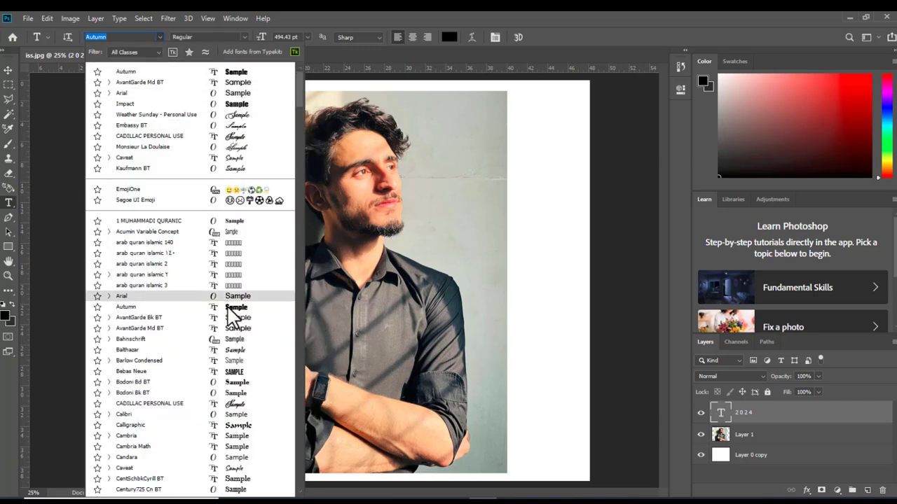
{"action": "scroll", "coordinate": [231, 308], "scroll_direction": "down", "scroll_amount": 2}
{"action": "scroll", "coordinate": [231, 314], "scroll_direction": "down", "scroll_amount": 9}
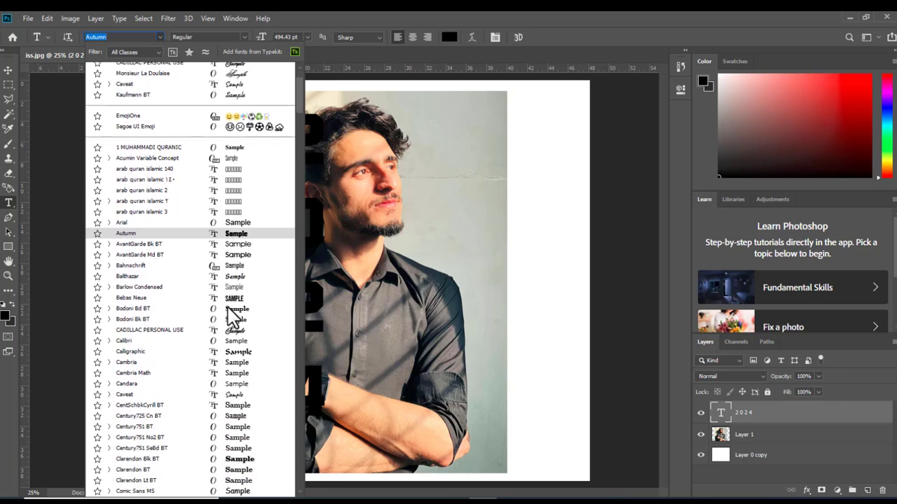
{"action": "scroll", "coordinate": [232, 316], "scroll_direction": "down", "scroll_amount": 5}
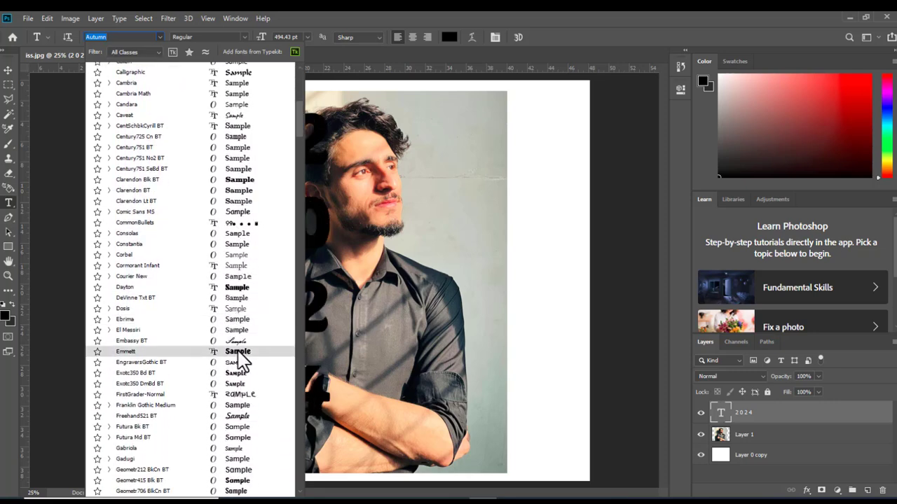
{"action": "scroll", "coordinate": [238, 361], "scroll_direction": "down", "scroll_amount": 5}
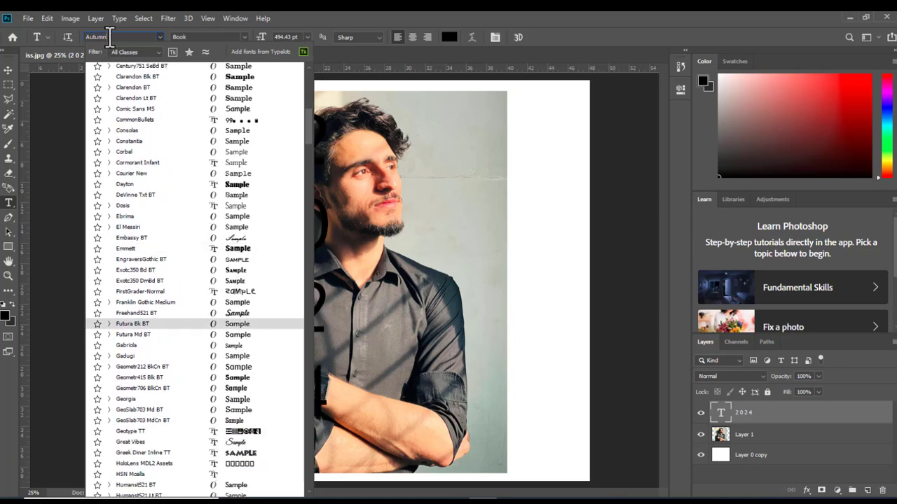
{"action": "type", "text": "a"}
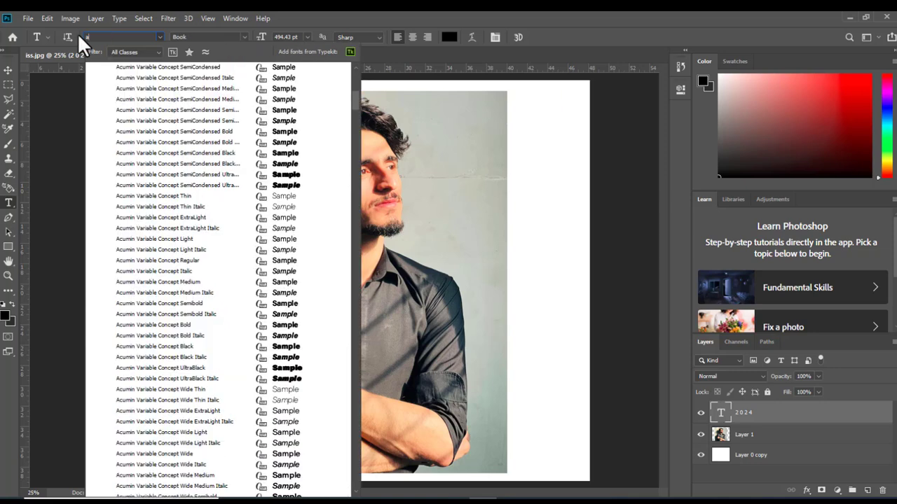
{"action": "type", "text": "rial"}
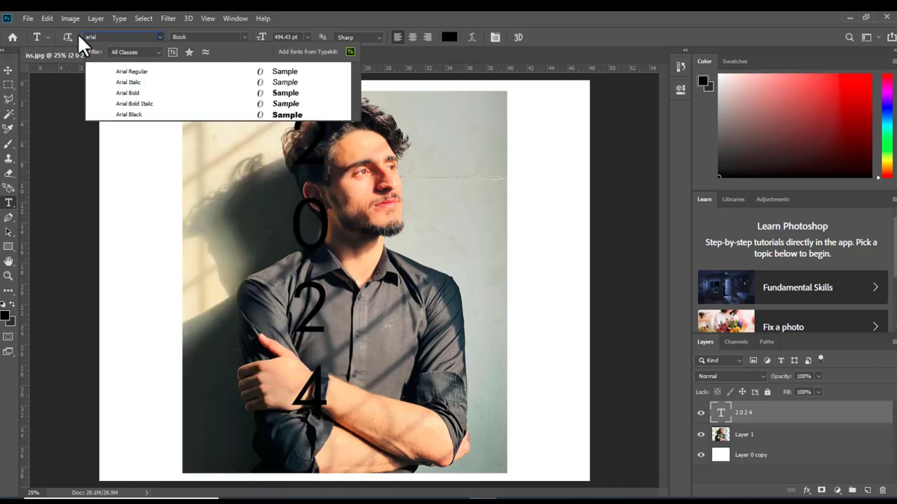
{"action": "left_click", "coordinate": [123, 115]}
Move the 2024 text beside the man's head and rasterize its type layer
{"action": "left_click", "coordinate": [9, 71]}
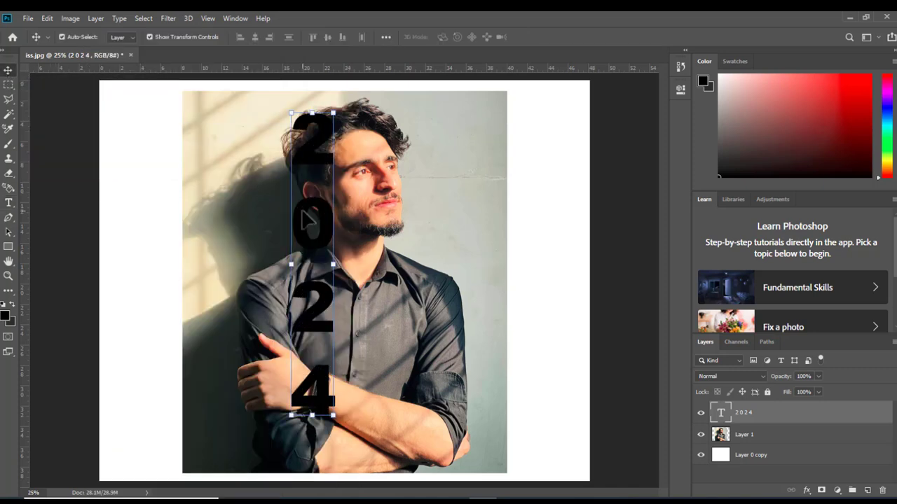
{"action": "left_click_drag", "start_coordinate": [302, 209], "coordinate": [242, 204]}
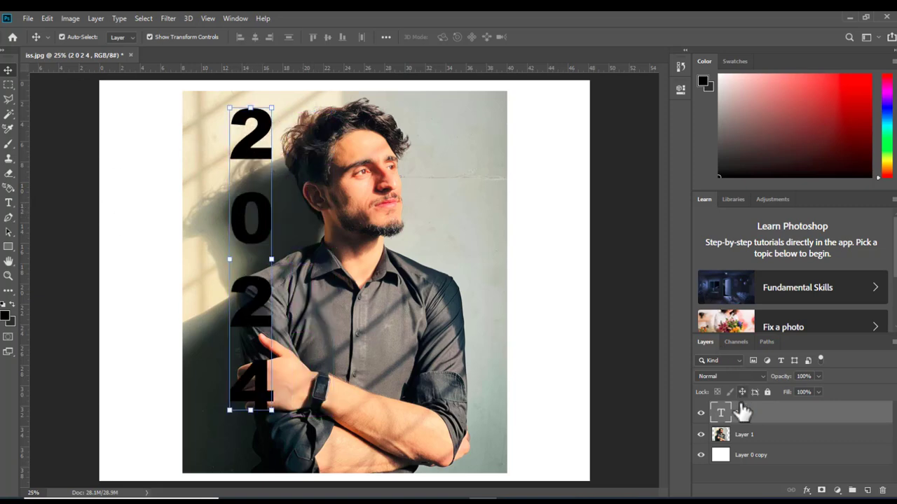
{"action": "right_click", "coordinate": [748, 419]}
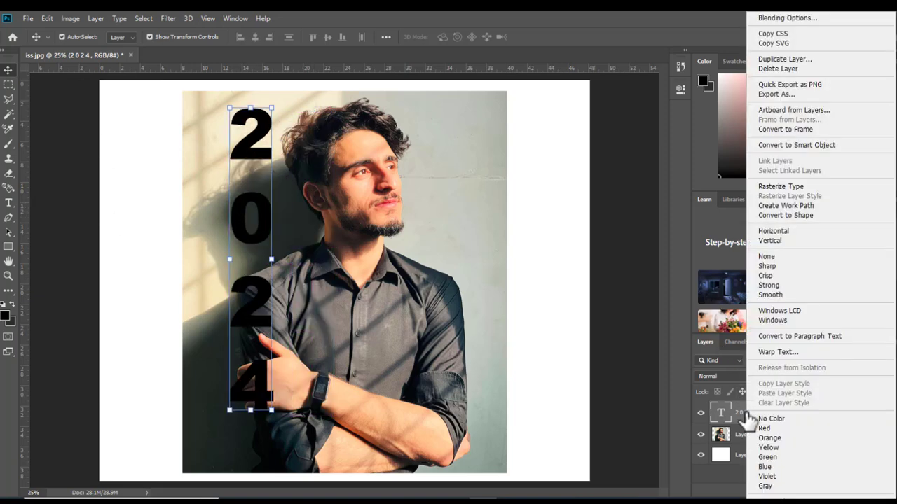
{"action": "left_click", "coordinate": [779, 186]}
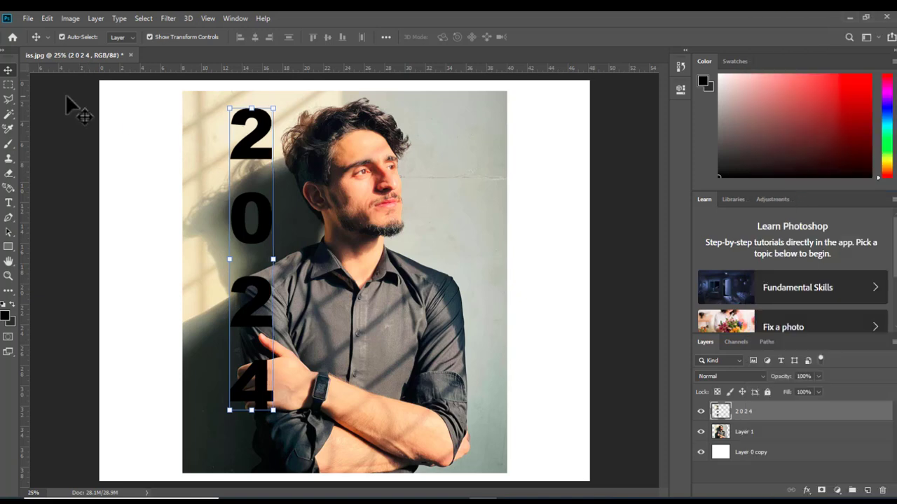
Marquee-select the first digit 2, nudge it down close to the 0, and deselect it
{"action": "left_click", "coordinate": [9, 87]}
{"action": "left_click_drag", "start_coordinate": [204, 99], "coordinate": [292, 166]}
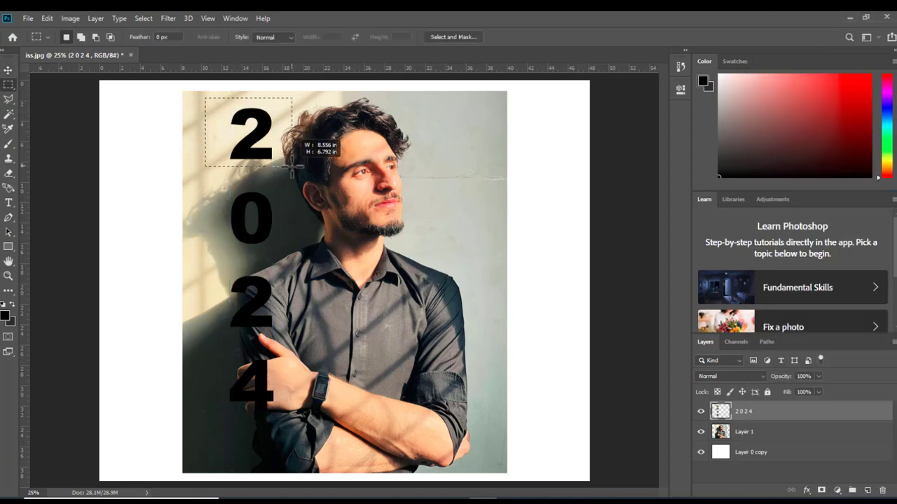
{"action": "key", "text": "v"}
{"action": "key", "text": "shift+Down"}
{"action": "key", "text": "shift+Down"}
{"action": "key", "text": "shift+Down"}
{"action": "key", "text": "shift+Down"}
{"action": "key", "text": "shift+Down"}
{"action": "key", "text": "shift+Down"}
{"action": "key", "text": "shift+Down"}
{"action": "key", "text": "shift+Down"}
{"action": "key", "text": "shift+Down"}
{"action": "key", "text": "shift+Down"}
{"action": "key", "text": "shift+Down"}
{"action": "key", "text": "shift+Down"}
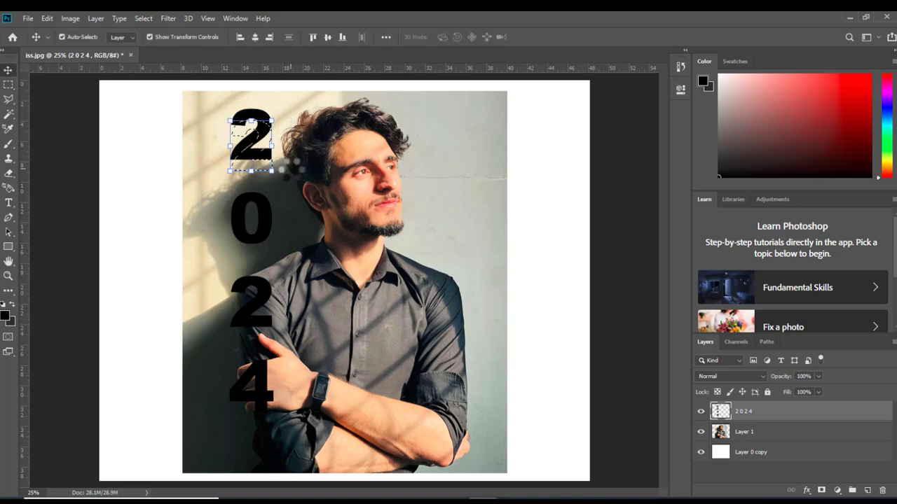
{"action": "key", "text": "shift+Down"}
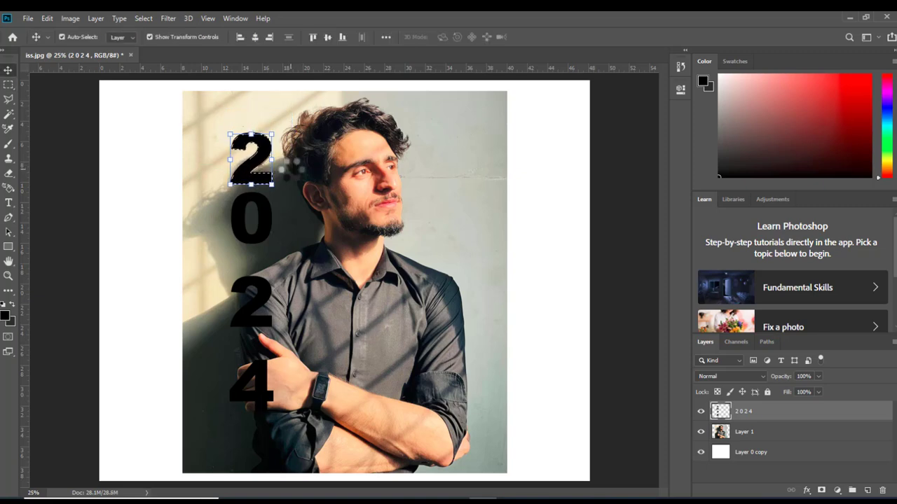
{"action": "key", "text": "ctrl+d"}
Marquee-select the upper 2 and 0 together, nudge them down close to the second 2, and deselect
{"action": "key", "text": "m"}
{"action": "left_click_drag", "start_coordinate": [188, 122], "coordinate": [296, 252]}
{"action": "key", "text": "v"}
{"action": "key", "text": "shift+Down"}
{"action": "key", "text": "shift+Down"}
{"action": "key", "text": "shift+Down"}
{"action": "key", "text": "shift+Down"}
{"action": "key", "text": "shift+Down"}
{"action": "key", "text": "shift+Down"}
{"action": "key", "text": "shift+Down"}
{"action": "key", "text": "shift+Down"}
{"action": "key", "text": "shift+Down"}
{"action": "key", "text": "shift+Down"}
{"action": "key", "text": "shift+Down"}
{"action": "key", "text": "shift+Down"}
{"action": "key", "text": "shift+Down"}
{"action": "key", "text": "shift+Down"}
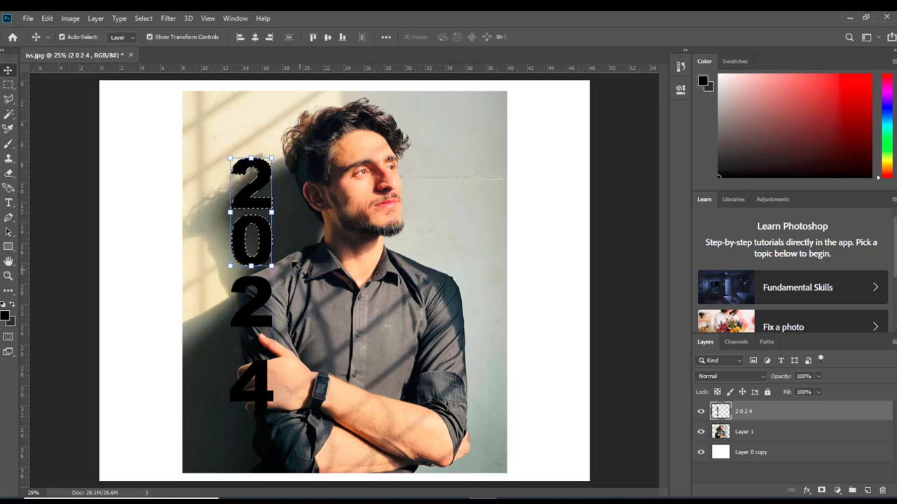
{"action": "key", "text": "ctrl+d"}
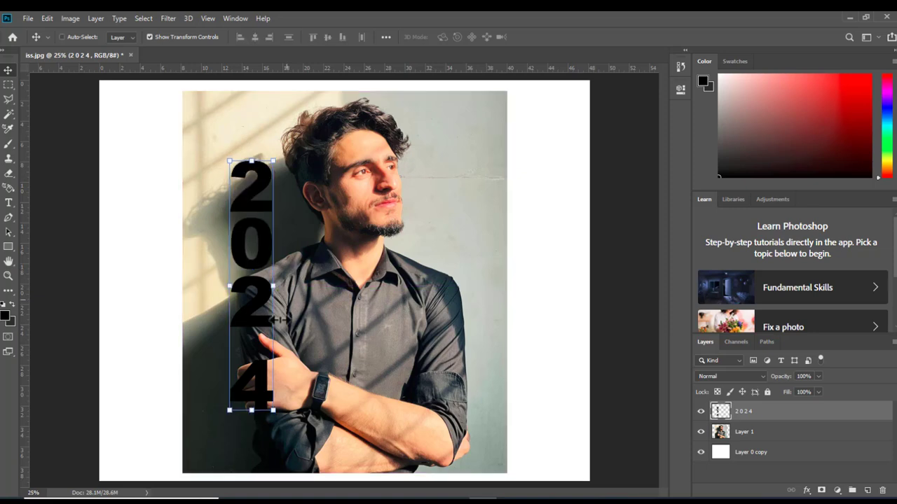
Marquee-select the digit 4, nudge it up close below the second 2, and deselect it
{"action": "key", "text": "m"}
{"action": "left_click_drag", "start_coordinate": [224, 330], "coordinate": [320, 444]}
{"action": "key", "text": "v"}
{"action": "key", "text": "shift+Up"}
{"action": "key", "text": "shift+Up"}
{"action": "key", "text": "shift+Up"}
{"action": "key", "text": "shift+Up"}
{"action": "key", "text": "shift+Up"}
{"action": "key", "text": "shift+Down"}
{"action": "key", "text": "shift+Down"}
{"action": "key", "text": "shift+Down"}
{"action": "key", "text": "shift+Down"}
{"action": "key", "text": "shift+Down"}
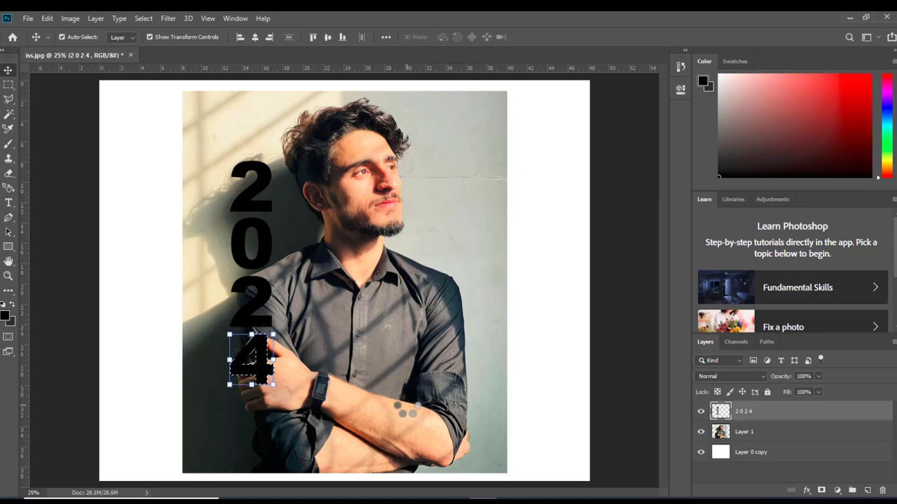
{"action": "key", "text": "ctrl+d"}
Scale the 2024 digits to about 203% width and 163% height, and nudge them down to the photo's upper edge
{"action": "left_click_drag", "start_coordinate": [273, 276], "coordinate": [318, 275]}
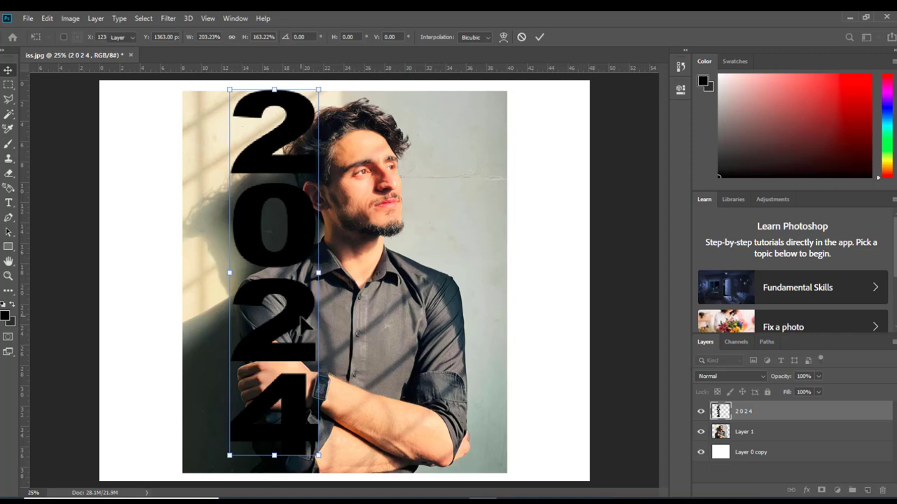
{"action": "key", "text": "Return"}
{"action": "key", "text": "Down"}
{"action": "key", "text": "Down"}
{"action": "key", "text": "Down"}
{"action": "key", "text": "Down"}
{"action": "key", "text": "Down"}
{"action": "key", "text": "Down"}
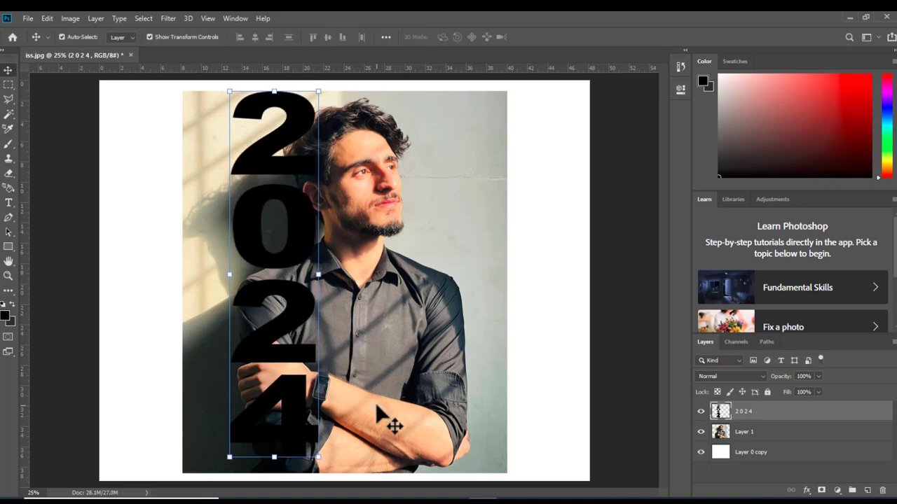
Shrink the photo so its lower edge meets the digits, and shift photo and digits together toward the canvas centre
{"action": "left_click", "coordinate": [377, 406]}
{"action": "mouse_move", "coordinate": [348, 473]}
{"action": "left_mouse_down"}
{"action": "mouse_move", "coordinate": [348, 461]}
{"action": "mouse_move", "coordinate": [343, 479]}
{"action": "mouse_move", "coordinate": [343, 458]}
{"action": "left_mouse_up"}
{"action": "key", "text": "Return"}
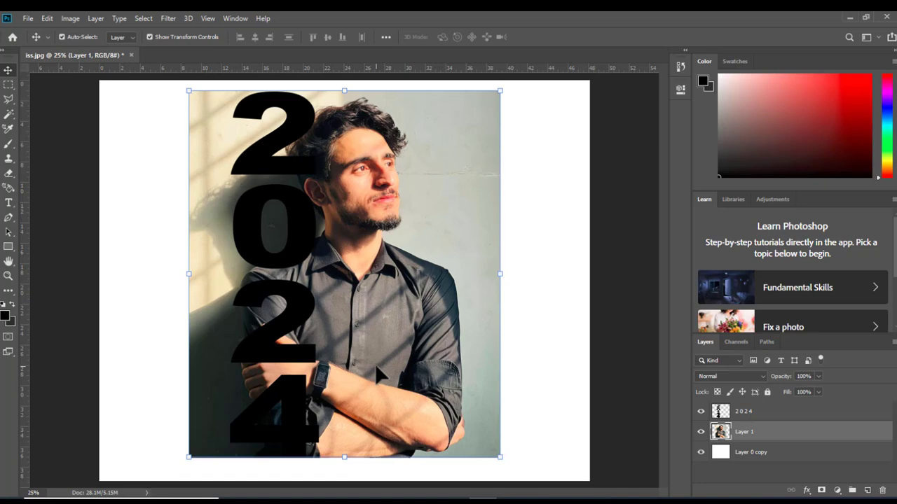
{"action": "left_click", "coordinate": [276, 336], "text": "shift"}
{"action": "mouse_move", "coordinate": [368, 322]}
{"action": "left_mouse_down"}
{"action": "mouse_move", "coordinate": [395, 339]}
{"action": "mouse_move", "coordinate": [379, 330]}
{"action": "left_mouse_up"}
Select all four digits on the 2024 layer with the Magic Wand tool
{"action": "left_click", "coordinate": [299, 325]}
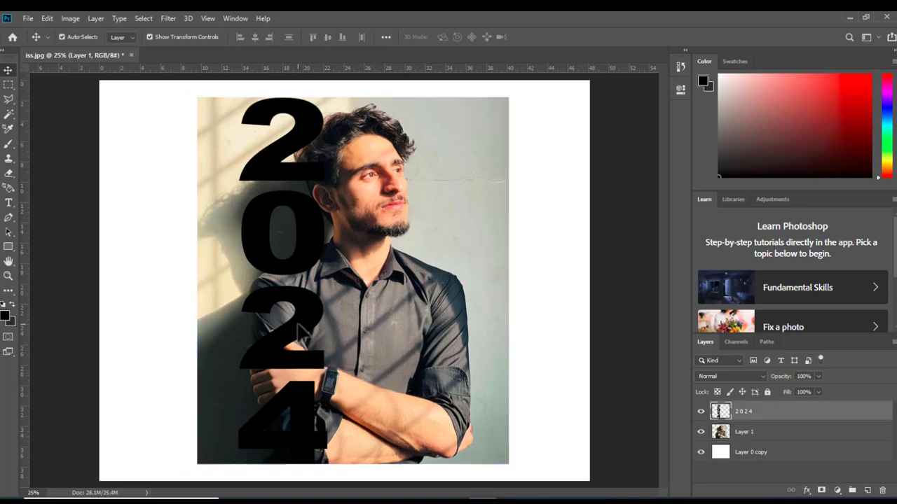
{"action": "left_click", "coordinate": [9, 116]}
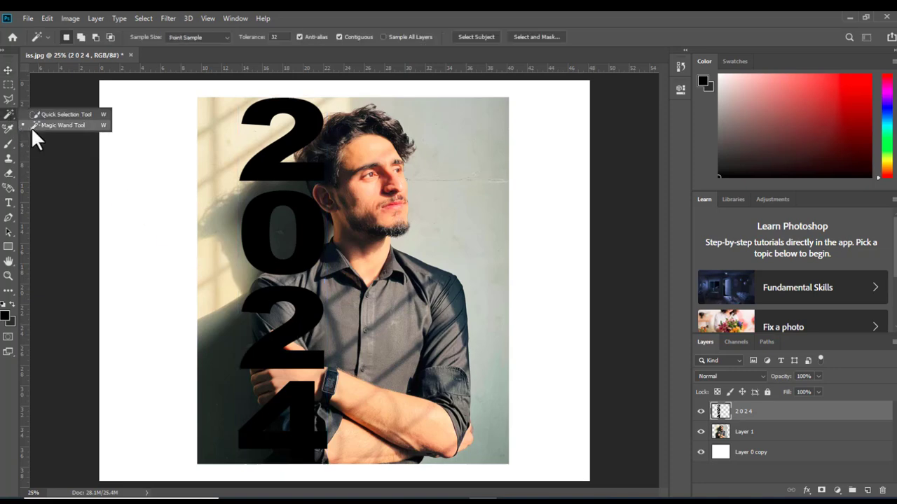
{"action": "left_click", "coordinate": [31, 126]}
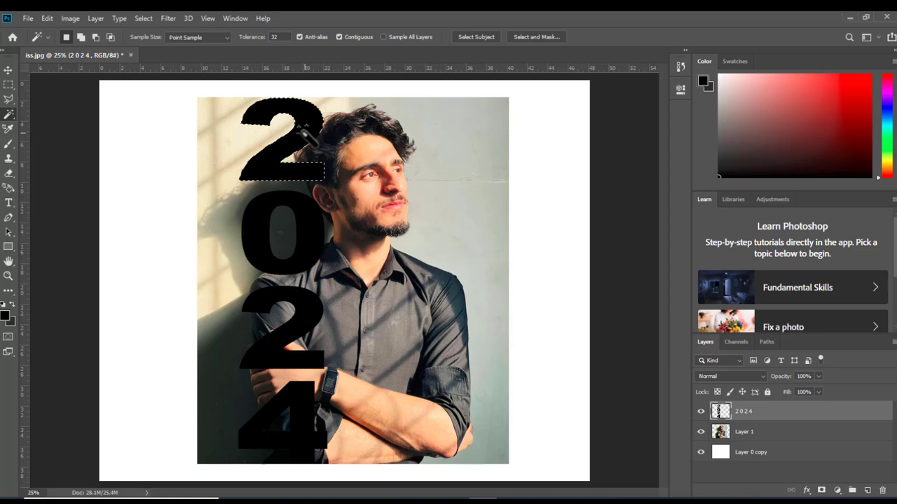
{"action": "left_click", "coordinate": [314, 214], "text": "shift"}
{"action": "left_click", "coordinate": [300, 289], "text": "shift"}
{"action": "left_click", "coordinate": [297, 421], "text": "shift"}
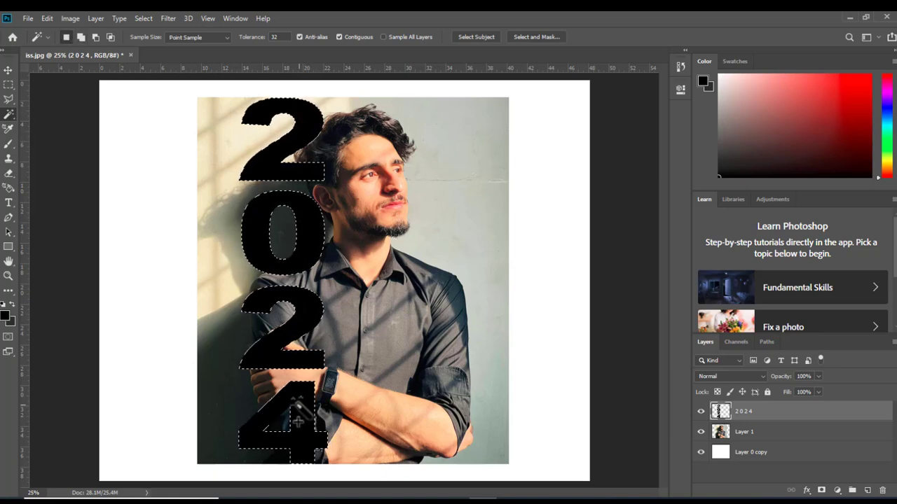
Copy the digit-shaped area of Layer 1 to a new layer and delete the black 2024 layer
{"action": "left_click", "coordinate": [748, 433]}
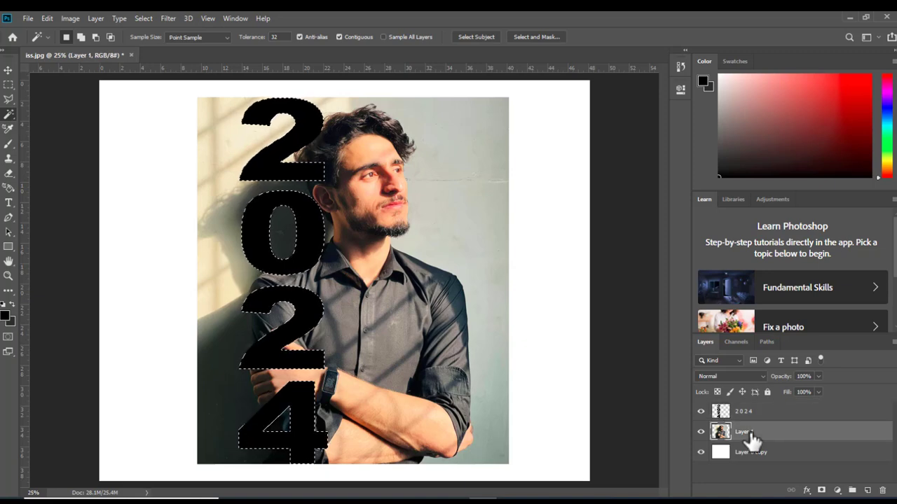
{"action": "key", "text": "ctrl+j"}
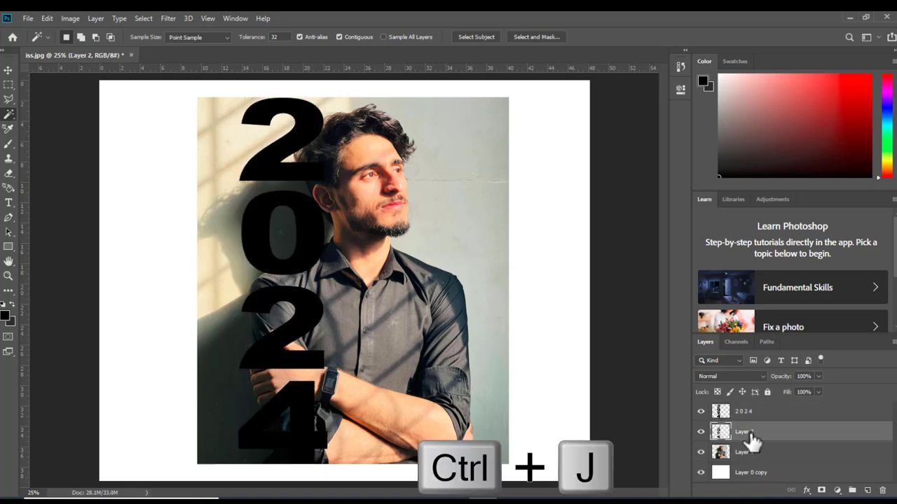
{"action": "key", "text": "v"}
{"action": "left_click_drag", "start_coordinate": [751, 419], "coordinate": [883, 487]}
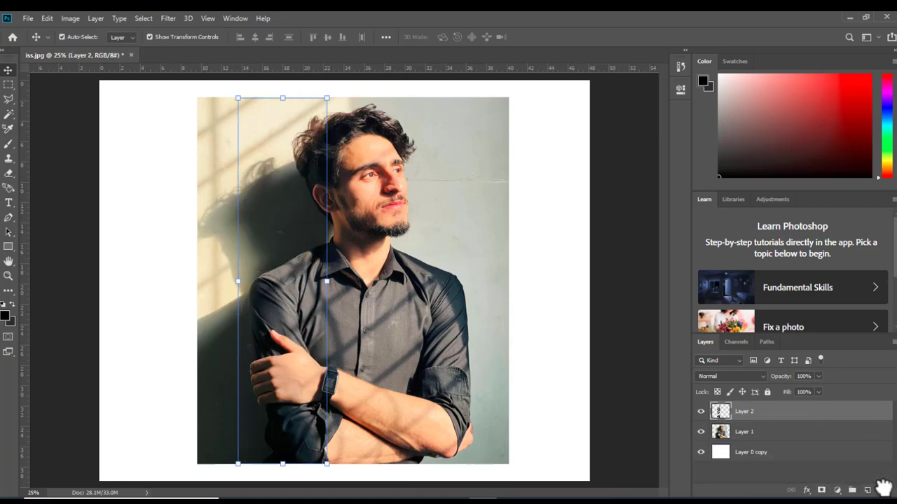
Add a Stroke layer style to the digit-shaped Layer 2 and set its colour to white (ffffff)
{"action": "left_click", "coordinate": [807, 491]}
{"action": "left_click", "coordinate": [818, 407]}
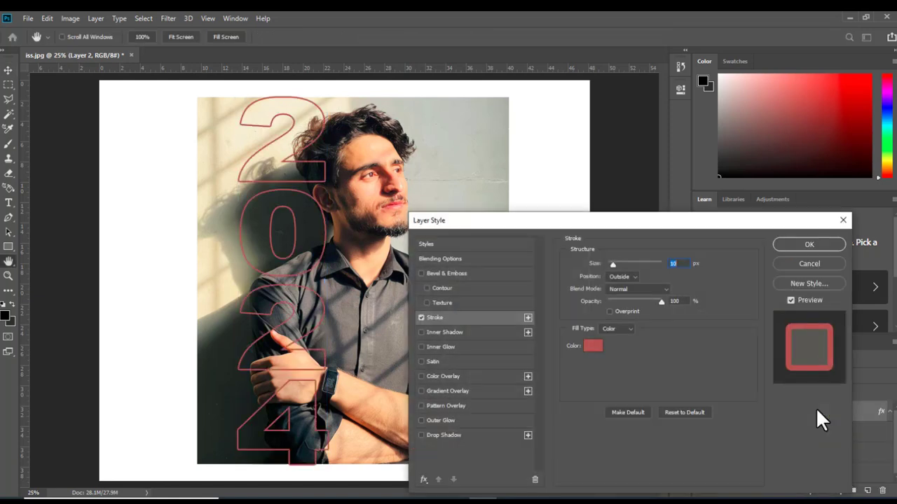
{"action": "left_click", "coordinate": [592, 348]}
{"action": "left_click_drag", "start_coordinate": [508, 214], "coordinate": [494, 184]}
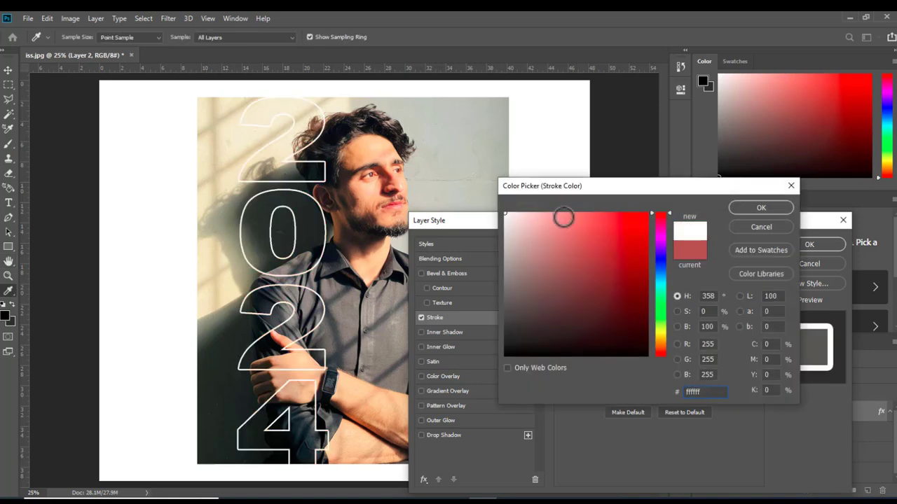
{"action": "left_click", "coordinate": [757, 205]}
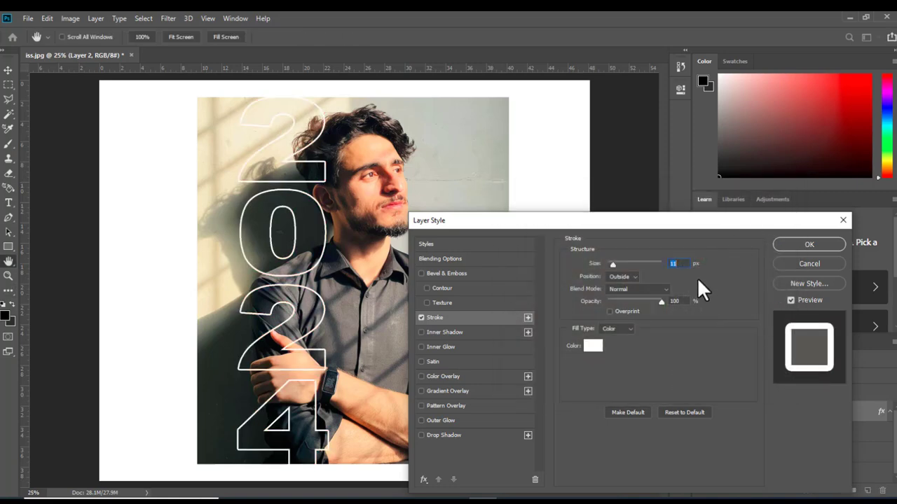
Set the white stroke's size to 13 px and apply the layer style
{"action": "key", "text": "Up"}
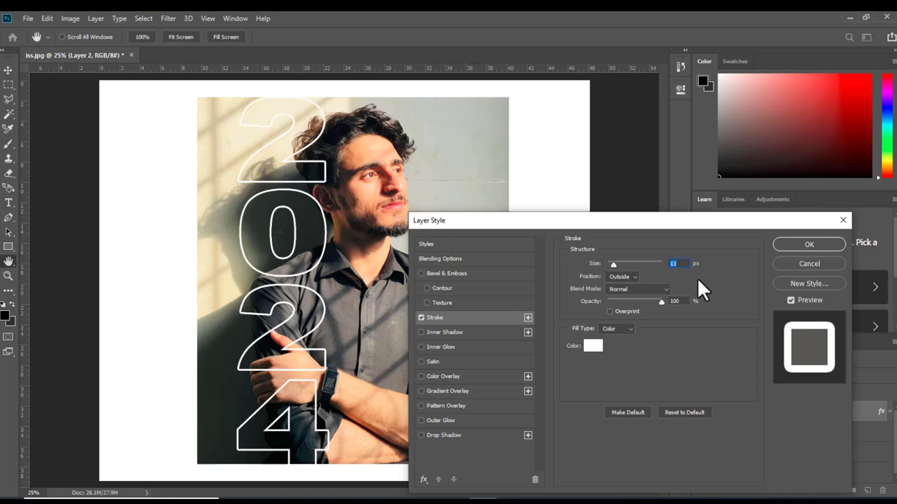
{"action": "key", "text": "Up"}
{"action": "key", "text": "Up"}
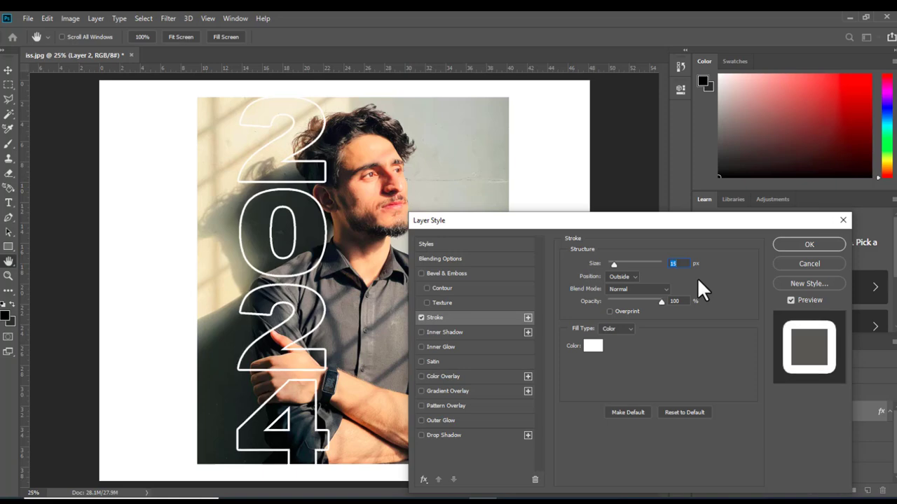
{"action": "key", "text": "Down"}
{"action": "key", "text": "Down"}
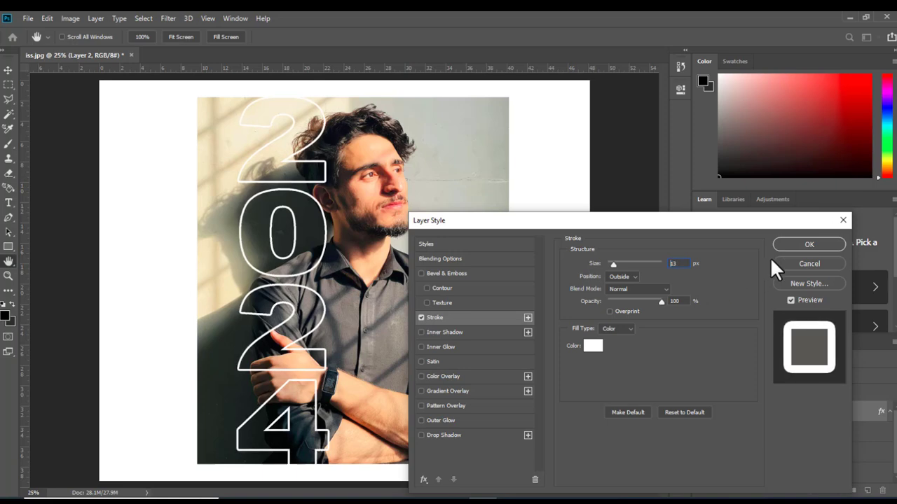
{"action": "left_click", "coordinate": [784, 248]}
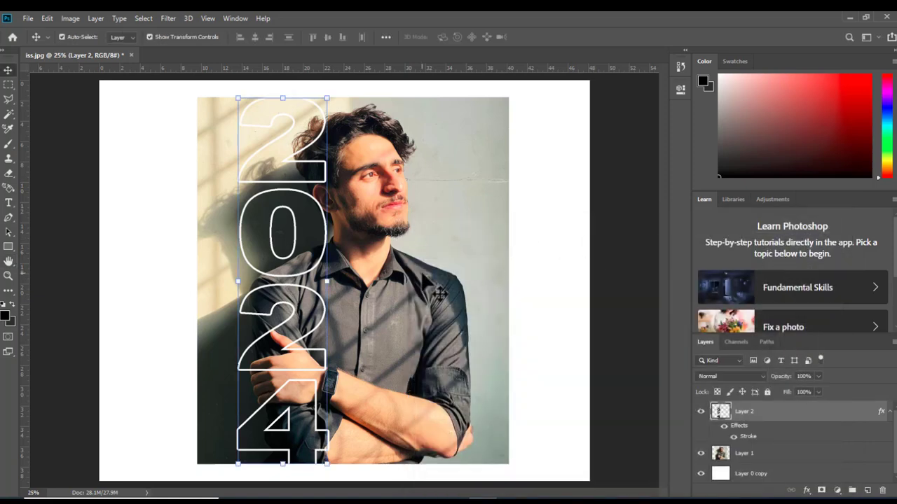
Erase the part of Layer 1's photo around the left side of the digits with a 500 px Eraser brush
{"action": "left_click", "coordinate": [440, 293]}
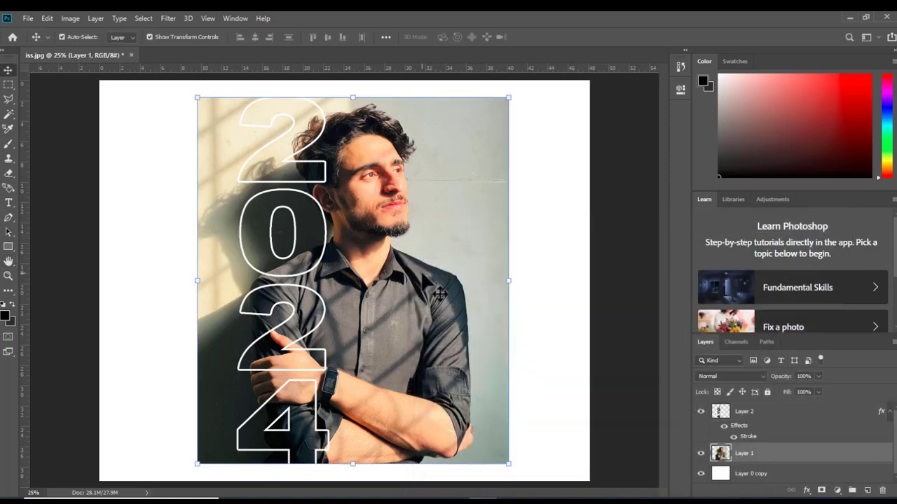
{"action": "left_click", "coordinate": [10, 173]}
{"action": "mouse_move", "coordinate": [244, 156]}
{"action": "left_mouse_down"}
{"action": "mouse_move", "coordinate": [288, 123]}
{"action": "mouse_move", "coordinate": [239, 131]}
{"action": "mouse_move", "coordinate": [231, 115]}
{"action": "mouse_move", "coordinate": [258, 92]}
{"action": "mouse_move", "coordinate": [233, 145]}
{"action": "mouse_move", "coordinate": [235, 171]}
{"action": "mouse_move", "coordinate": [247, 188]}
{"action": "mouse_move", "coordinate": [288, 191]}
{"action": "mouse_move", "coordinate": [278, 311]}
{"action": "mouse_move", "coordinate": [267, 335]}
{"action": "mouse_move", "coordinate": [272, 328]}
{"action": "mouse_move", "coordinate": [267, 363]}
{"action": "mouse_move", "coordinate": [281, 429]}
{"action": "mouse_move", "coordinate": [280, 371]}
{"action": "mouse_move", "coordinate": [277, 364]}
{"action": "mouse_move", "coordinate": [270, 382]}
{"action": "mouse_move", "coordinate": [279, 473]}
{"action": "mouse_move", "coordinate": [263, 459]}
{"action": "mouse_move", "coordinate": [195, 460]}
{"action": "mouse_move", "coordinate": [215, 449]}
{"action": "mouse_move", "coordinate": [264, 379]}
{"action": "mouse_move", "coordinate": [212, 428]}
{"action": "left_mouse_up"}
{"action": "key", "text": "bracketright"}
{"action": "key", "text": "bracketright"}
{"action": "key", "text": "bracketright"}
{"action": "mouse_move", "coordinate": [201, 392]}
{"action": "left_mouse_down"}
{"action": "mouse_move", "coordinate": [231, 322]}
{"action": "mouse_move", "coordinate": [241, 230]}
{"action": "mouse_move", "coordinate": [217, 199]}
{"action": "mouse_move", "coordinate": [203, 111]}
{"action": "mouse_move", "coordinate": [190, 254]}
{"action": "mouse_move", "coordinate": [195, 238]}
{"action": "mouse_move", "coordinate": [224, 273]}
{"action": "left_mouse_up"}
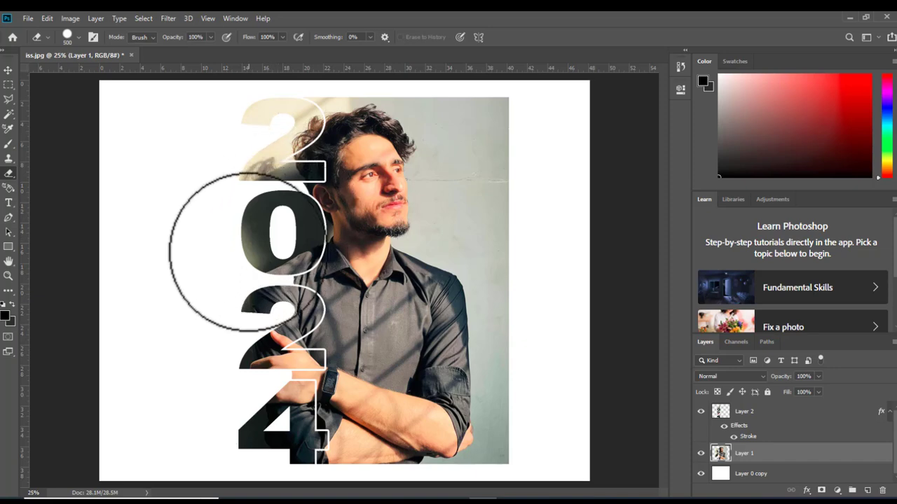
Shrink the erased photo and outlined digits together slightly and move them to the right side of the canvas
{"action": "left_click", "coordinate": [7, 72]}
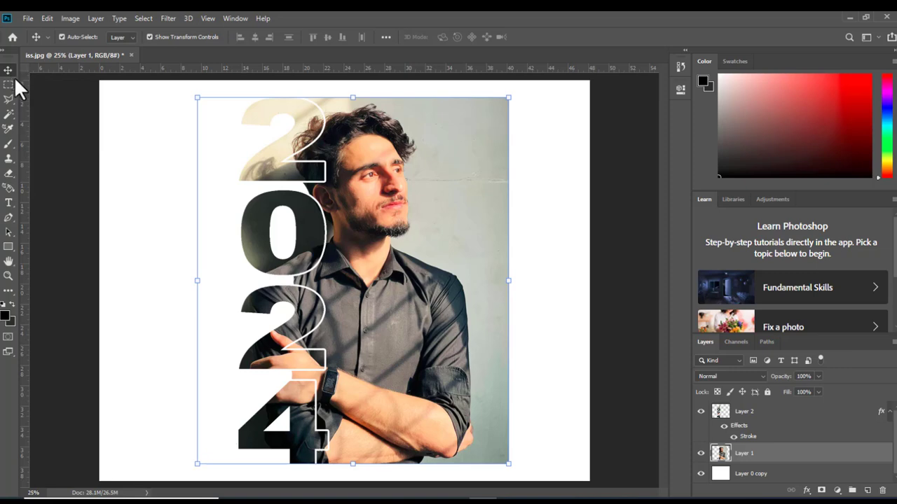
{"action": "left_click_drag", "start_coordinate": [367, 302], "coordinate": [428, 323]}
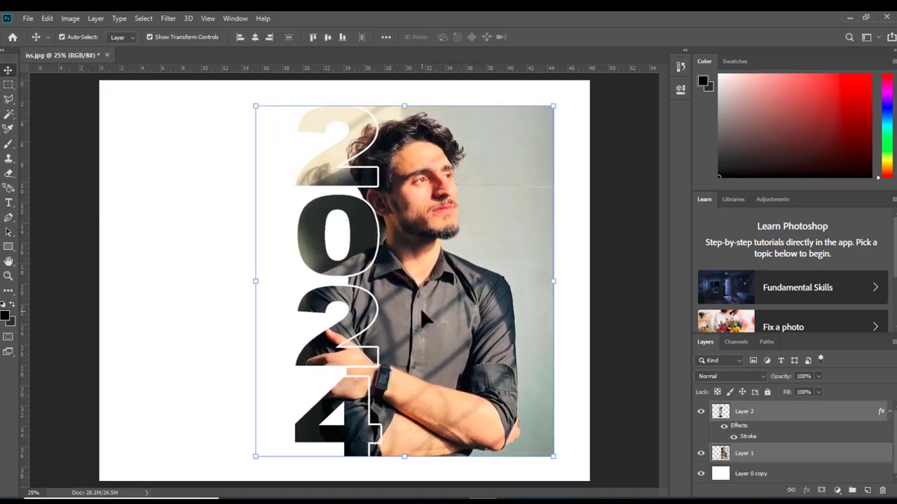
{"action": "left_click", "coordinate": [189, 288]}
Add the text "Happy New Year" on three staggered lines in black 72 pt Arial Black, on the white area beside the digits
{"action": "left_click", "coordinate": [9, 203]}
{"action": "left_click", "coordinate": [142, 219]}
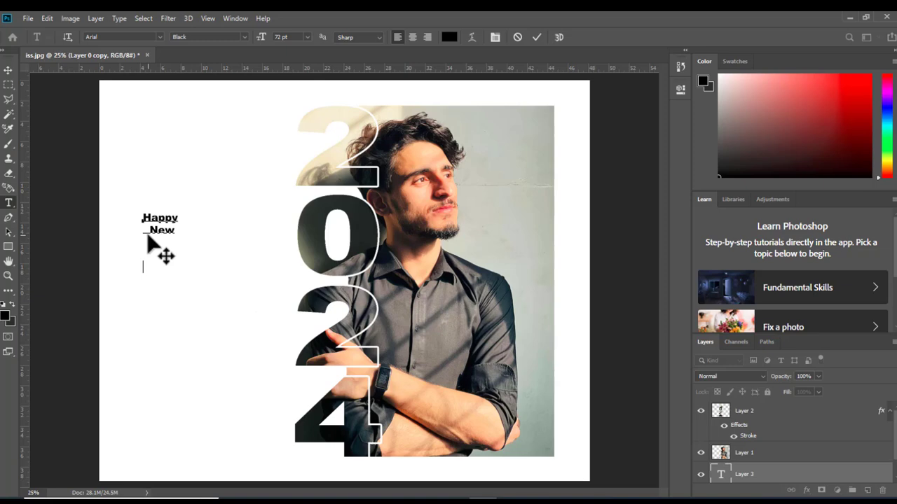
{"action": "left_click", "coordinate": [8, 70]}
Enlarge the "Happy New Year" text to about 213 pt and move it down beside the middle digits
{"action": "left_click_drag", "start_coordinate": [164, 209], "coordinate": [168, 140]}
{"action": "key", "text": "Return"}
{"action": "left_click_drag", "start_coordinate": [176, 185], "coordinate": [209, 262]}
Change the "Happy New Year" text's font to Weather Sunday - Personal Use
{"action": "key", "text": "t"}
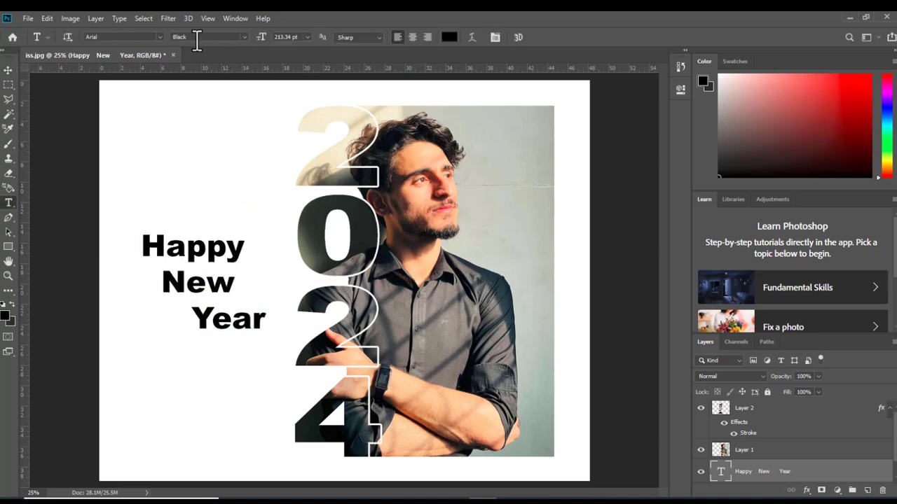
{"action": "left_click", "coordinate": [158, 37]}
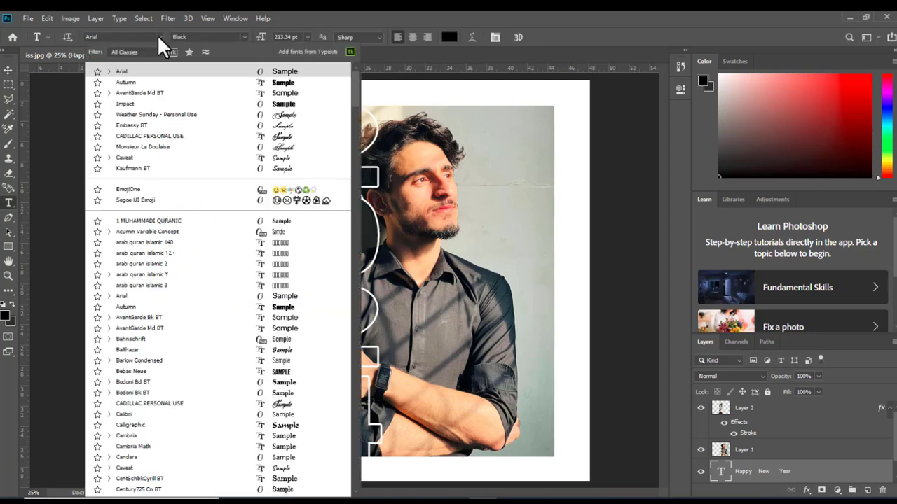
{"action": "left_click", "coordinate": [264, 114]}
{"action": "left_click", "coordinate": [8, 71]}
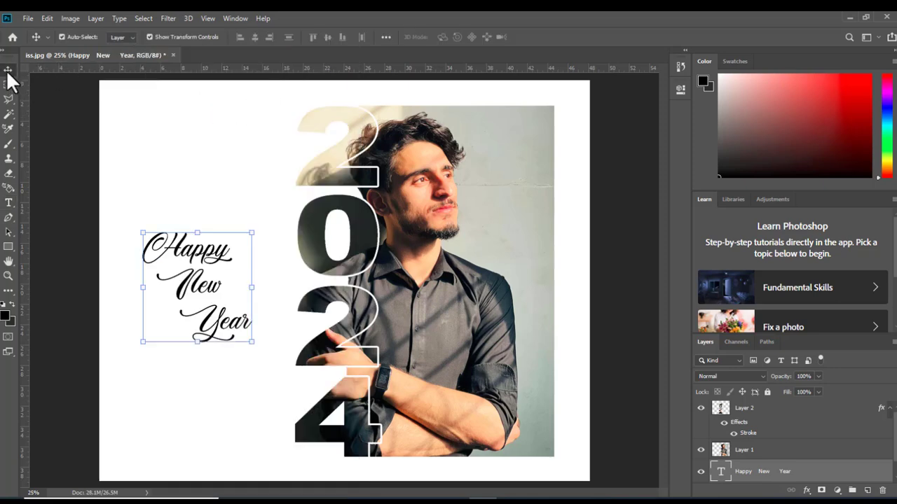
Scale the "Happy New Year" text to about 168% and centre it vertically in the white area beside the digits
{"action": "key", "text": "ctrl+t"}
{"action": "left_click_drag", "start_coordinate": [196, 229], "coordinate": [197, 158]}
{"action": "left_click_drag", "start_coordinate": [218, 344], "coordinate": [220, 351]}
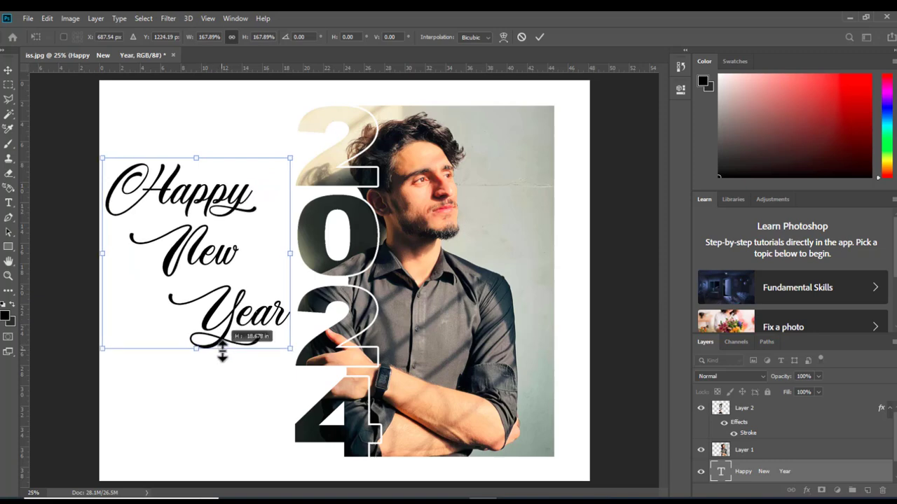
{"action": "key", "text": "Return"}
{"action": "left_click_drag", "start_coordinate": [238, 341], "coordinate": [238, 351]}
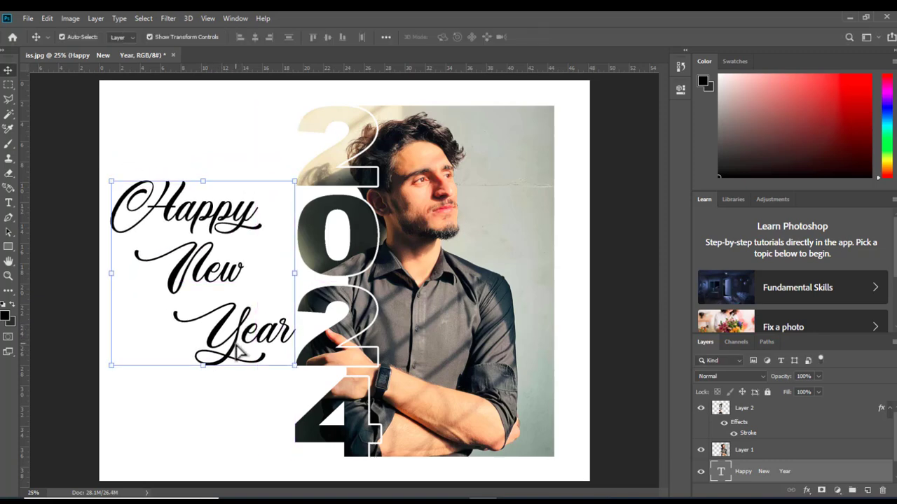
{"action": "left_click", "coordinate": [230, 445]}
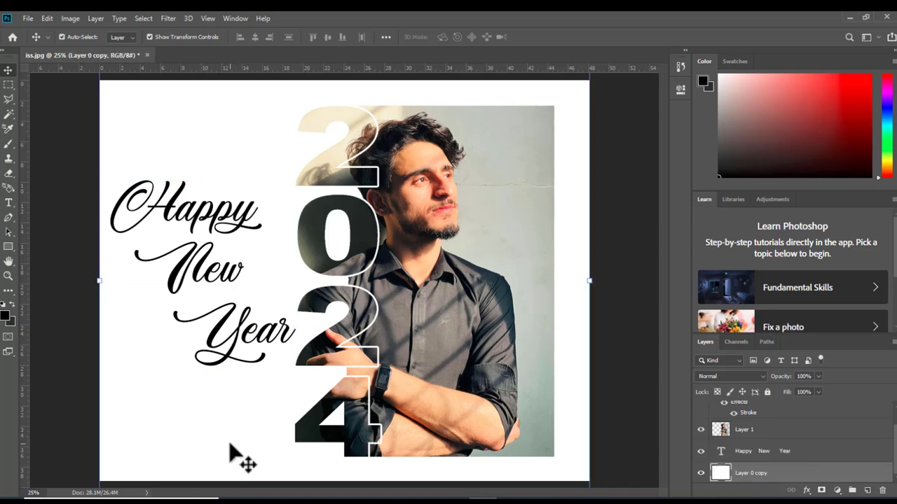